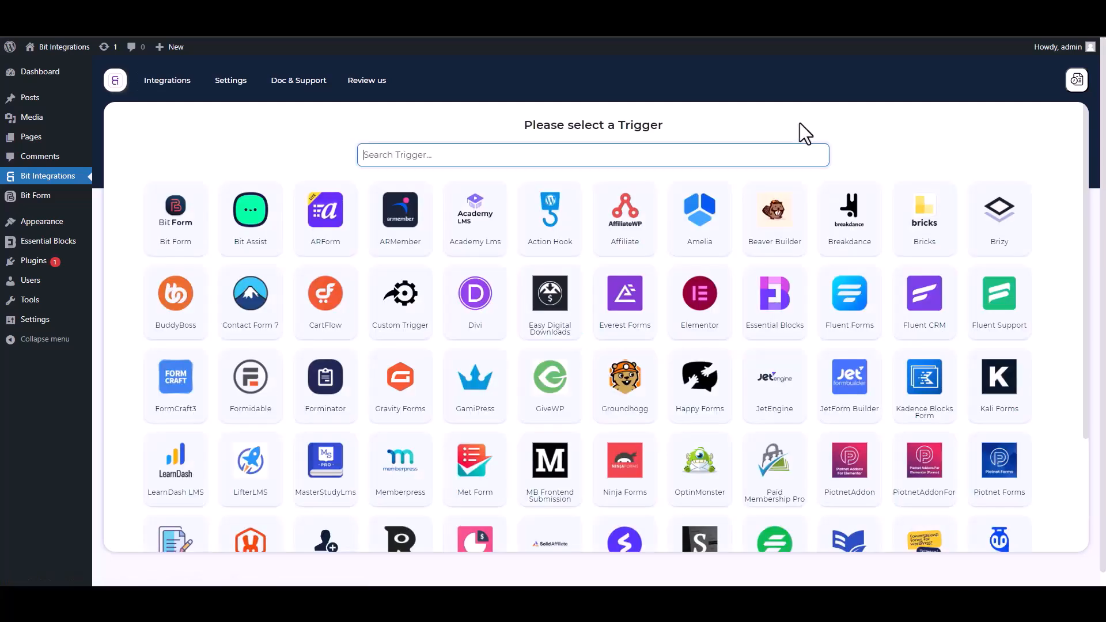
Step: Pick Essential Blocks as the trigger by searching 'ess', and start fetching its form data
text(ess)
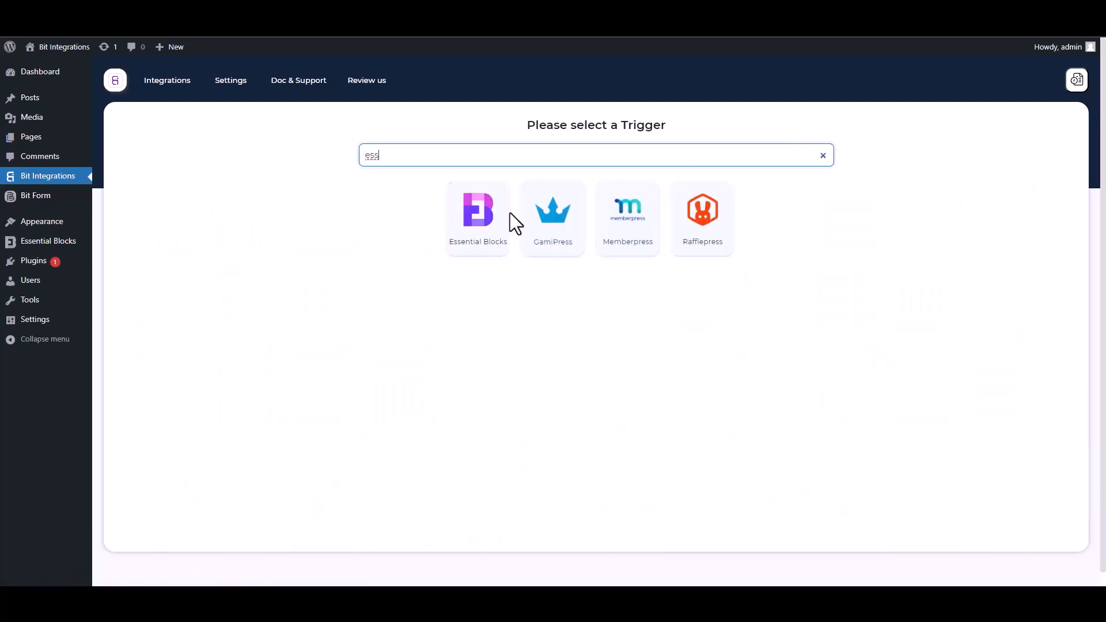
click(476, 253)
click(595, 263)
Step: Fill the form with Name 'test', a test e-mail and a test phone number, and submit it
key(ctrl+Tab)
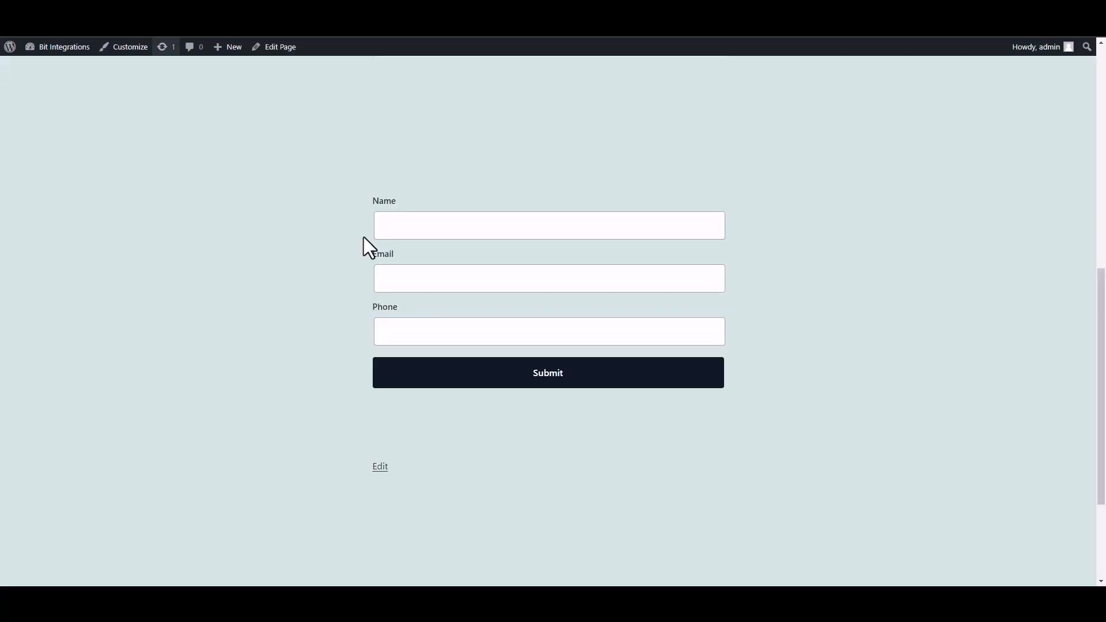
click(476, 233)
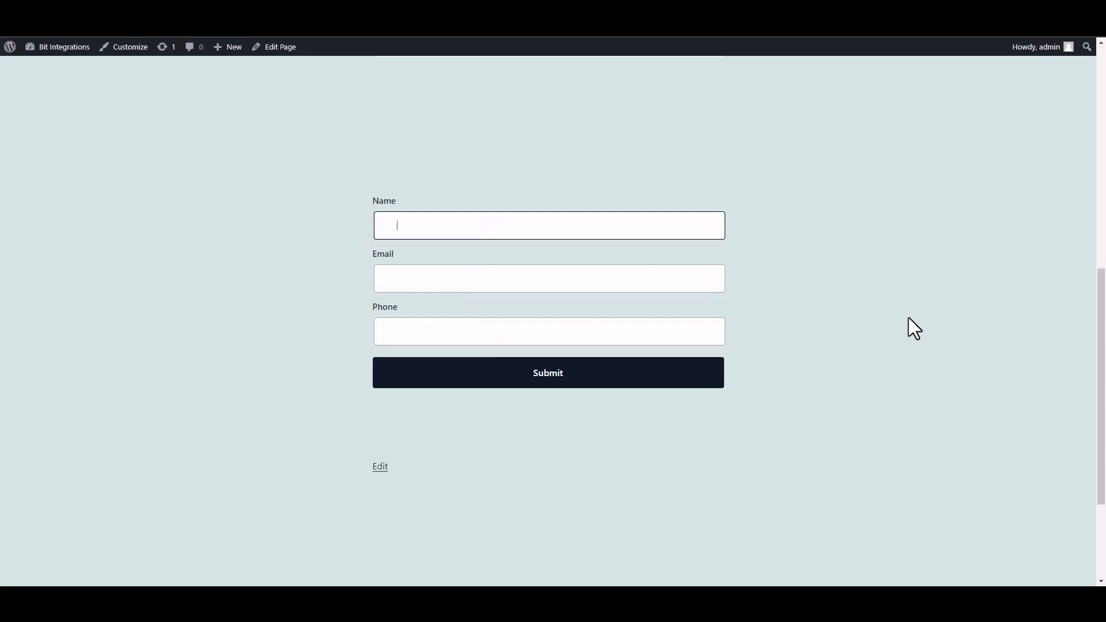
text(test)
click(663, 282)
text(test@gmail.com)
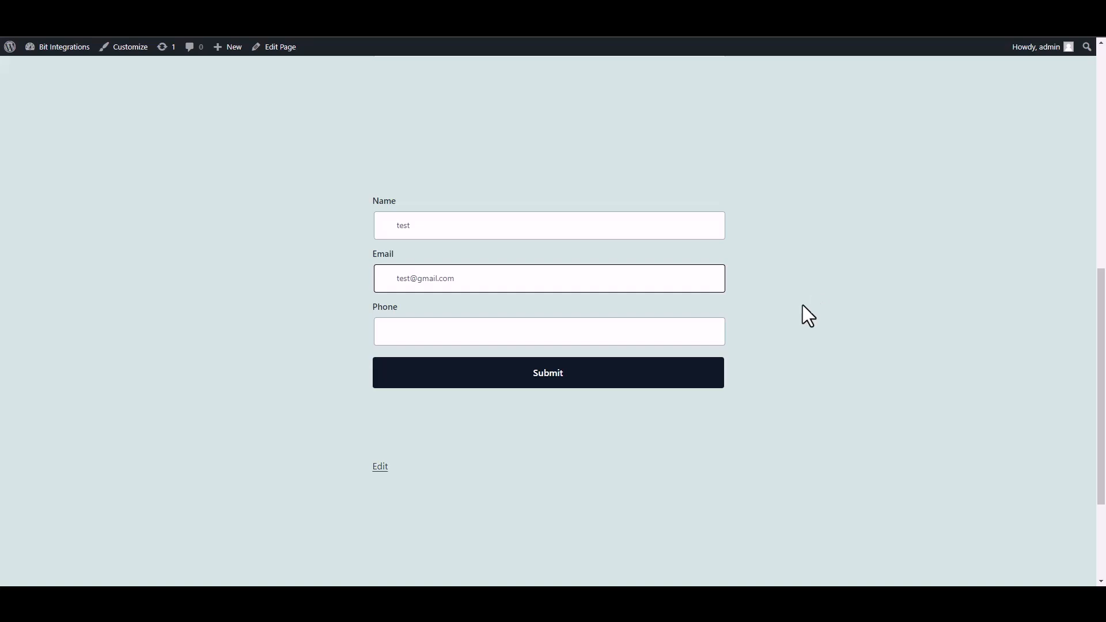
click(667, 337)
text(58566255)
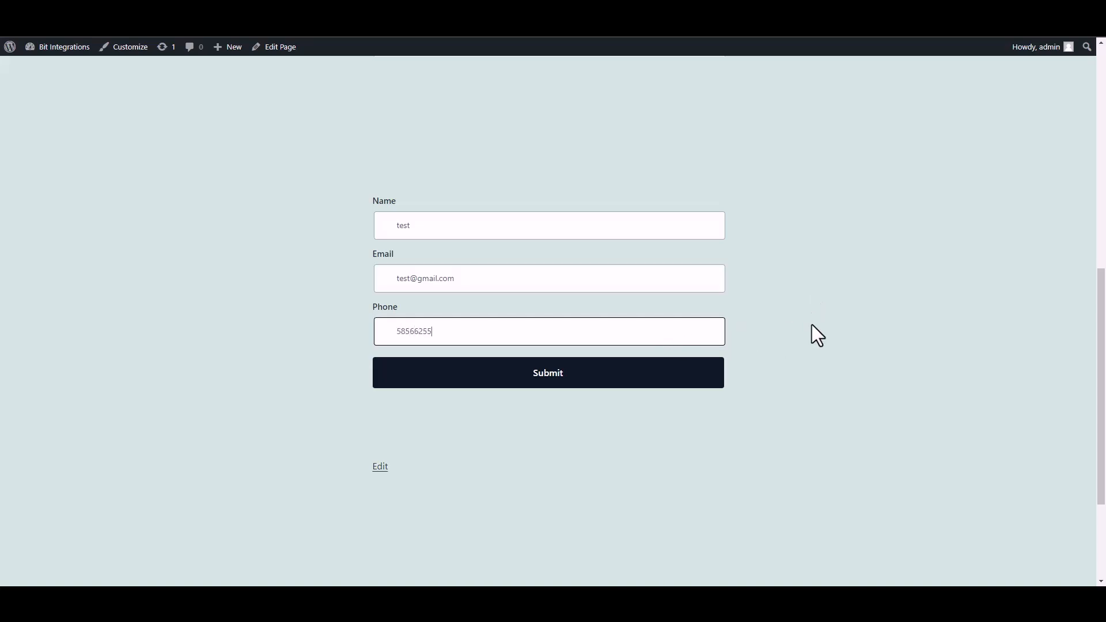
click(710, 381)
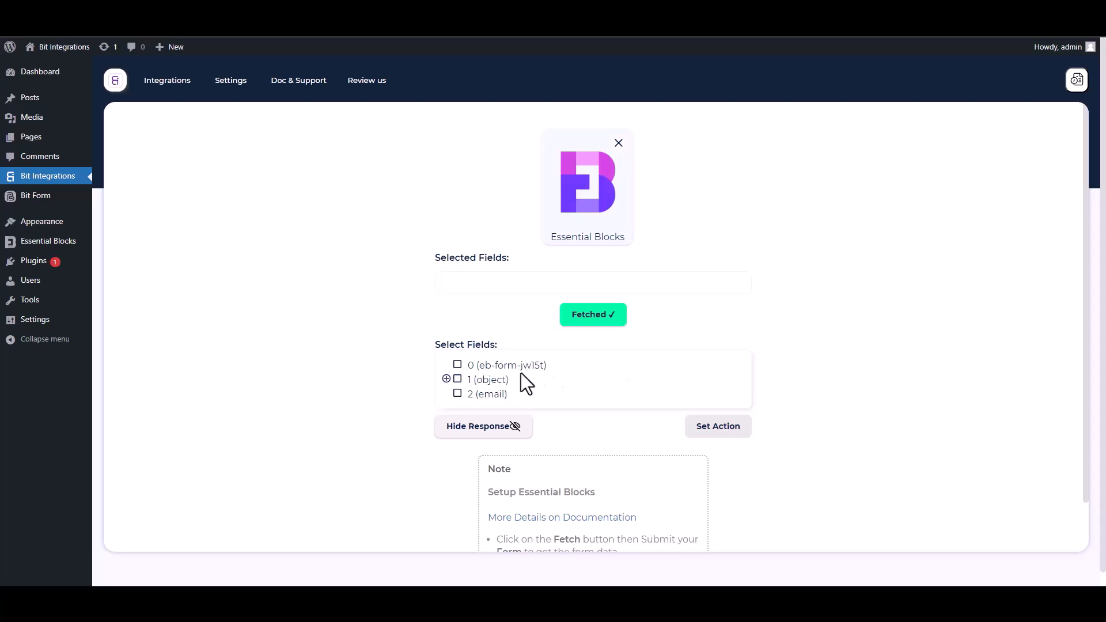
Step: Select field 0 (eb-form-jw15t) and the Name, Email and Phone sub-fields of 1 (object)
drag(559, 370, 464, 367)
click(466, 367)
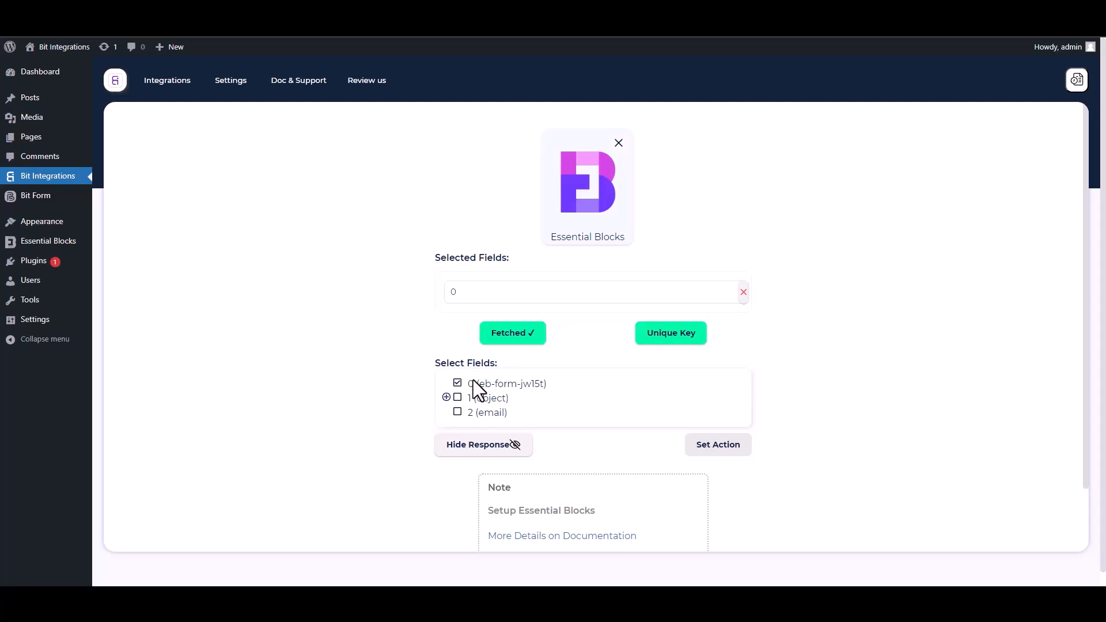
click(447, 397)
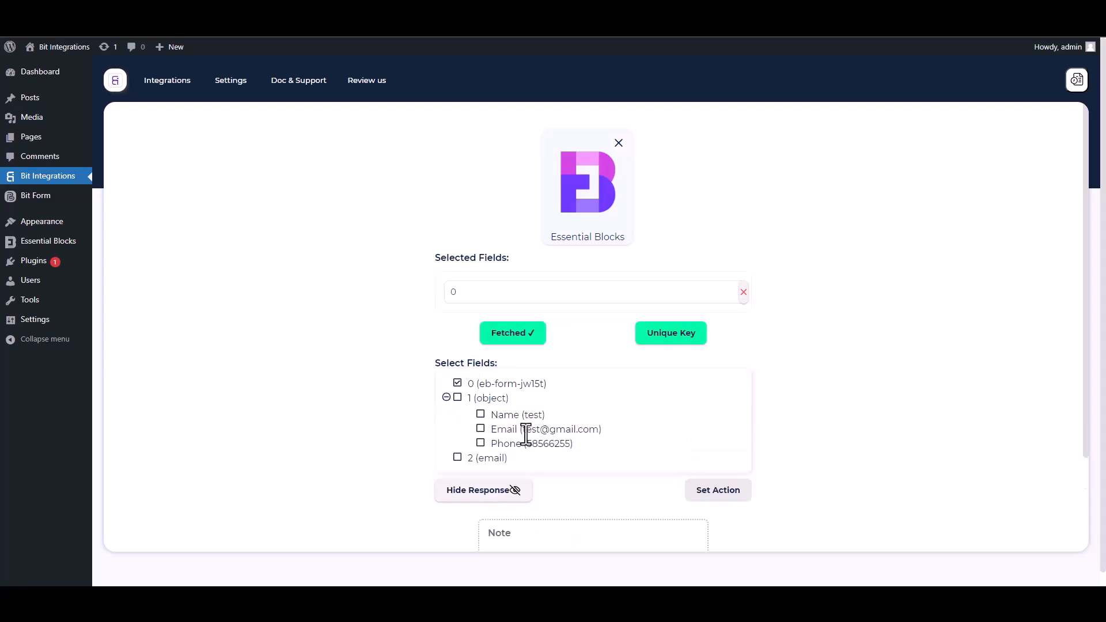
click(480, 416)
click(481, 459)
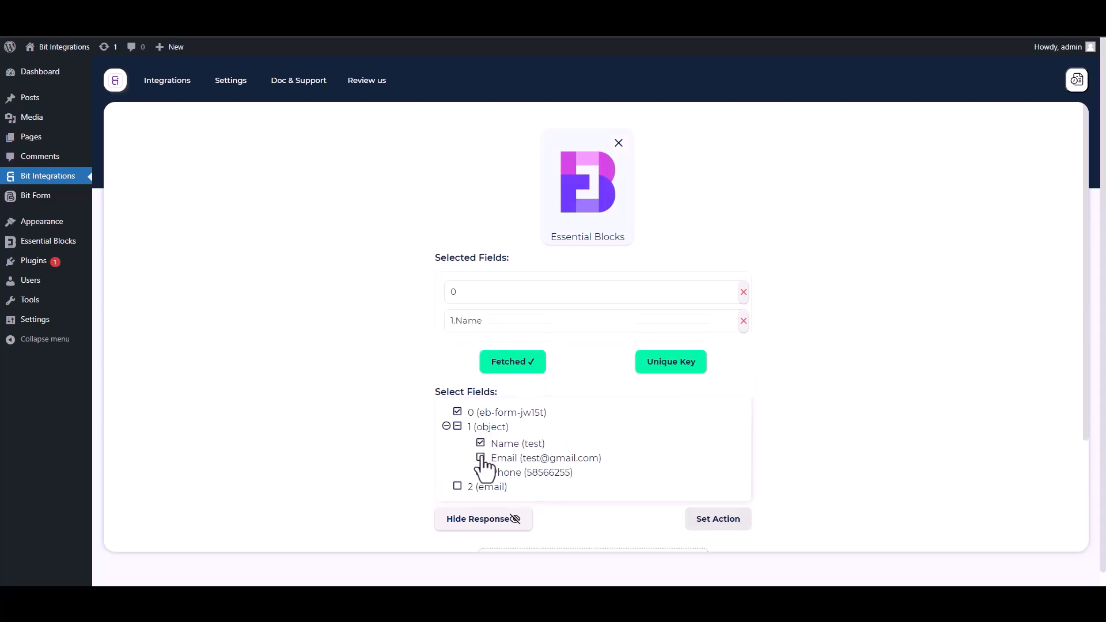
click(482, 502)
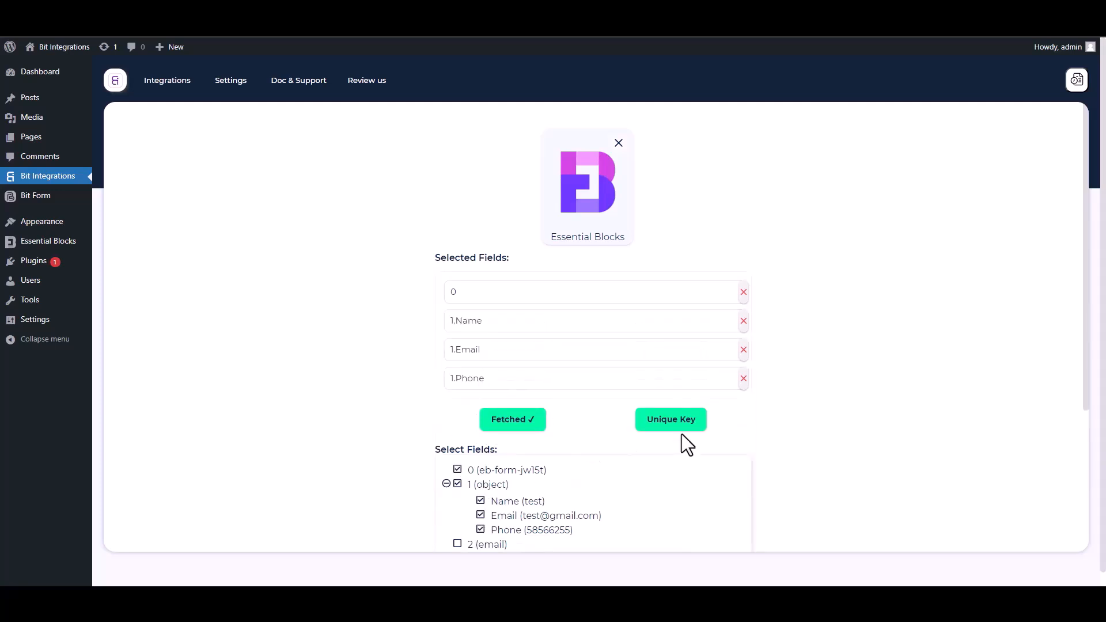
Step: Set field 0 as the unique primary key
drag(1085, 371, 1087, 450)
click(676, 313)
click(545, 317)
click(466, 345)
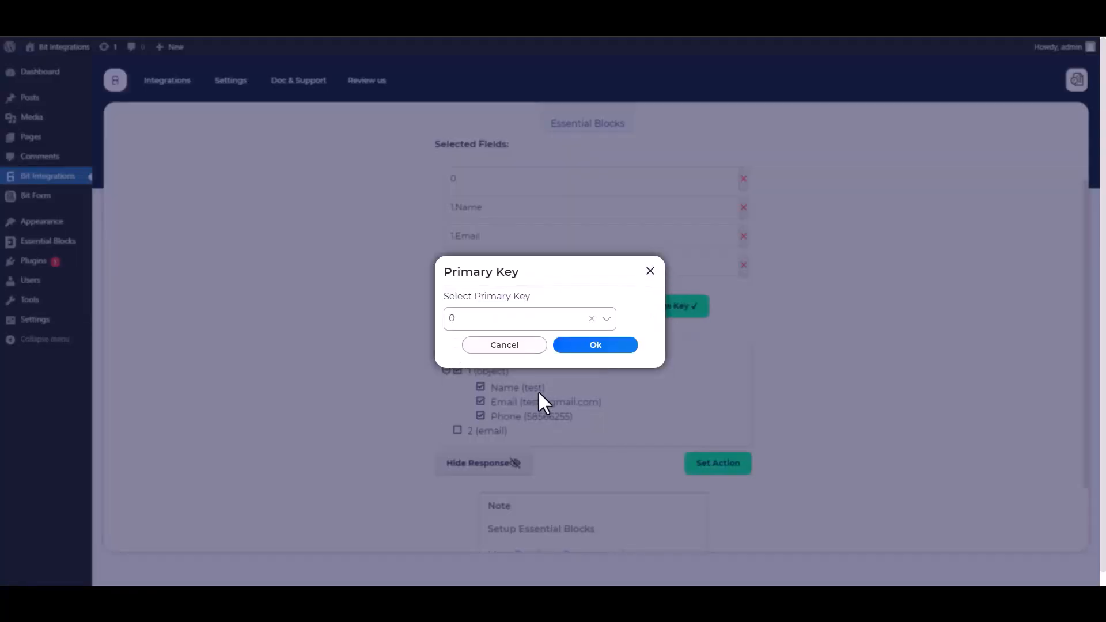
click(592, 345)
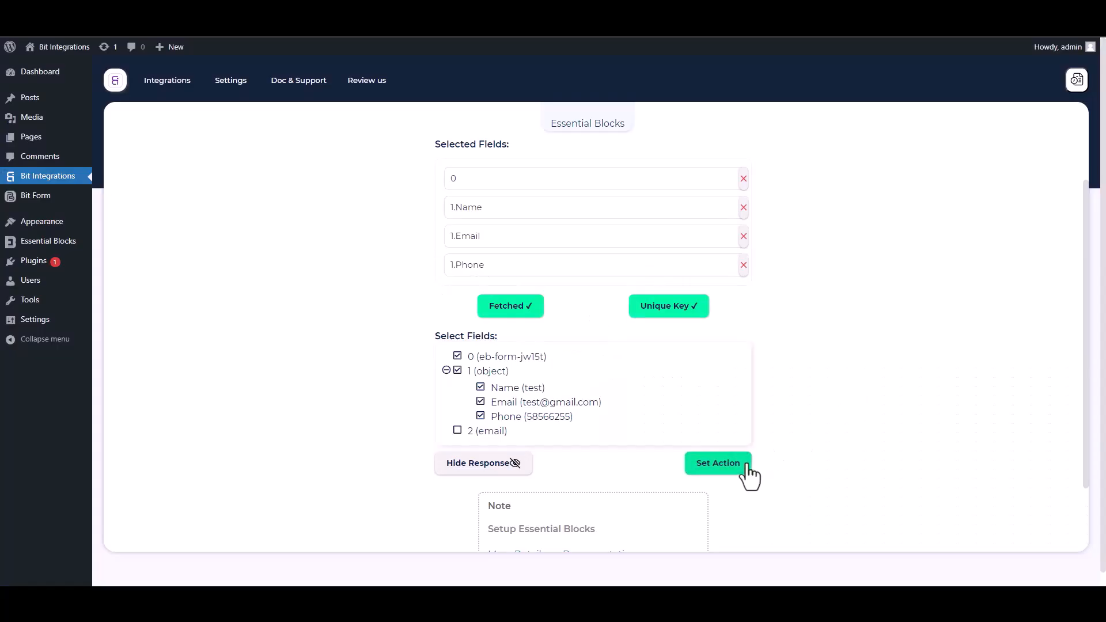
Step: Set GamiPress as the action by searching 'gam', and connect to it
click(718, 464)
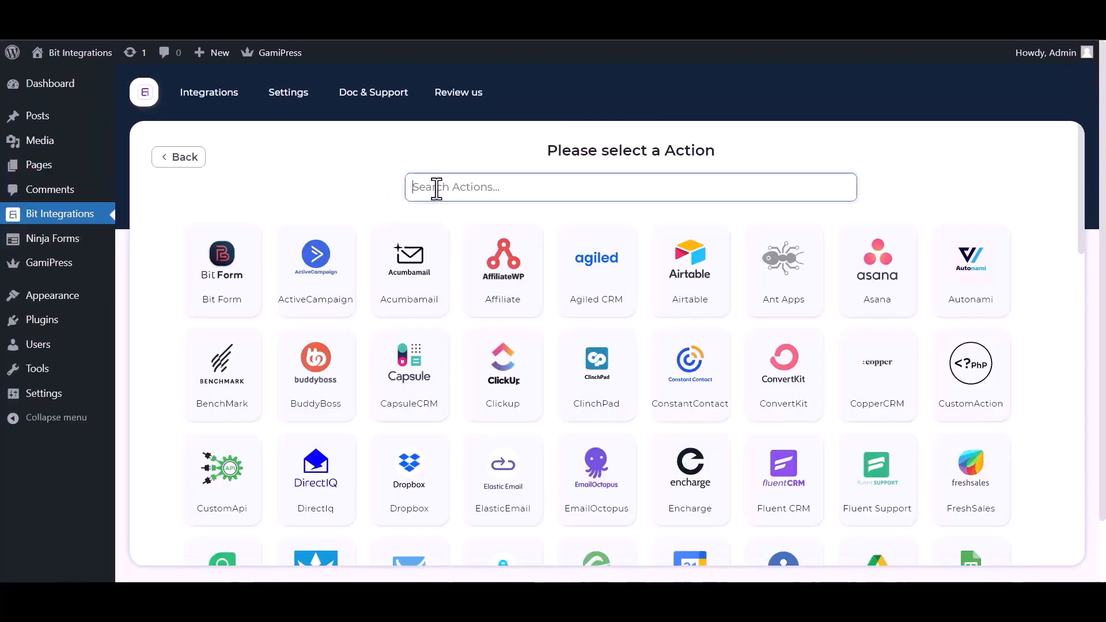
text(gami)
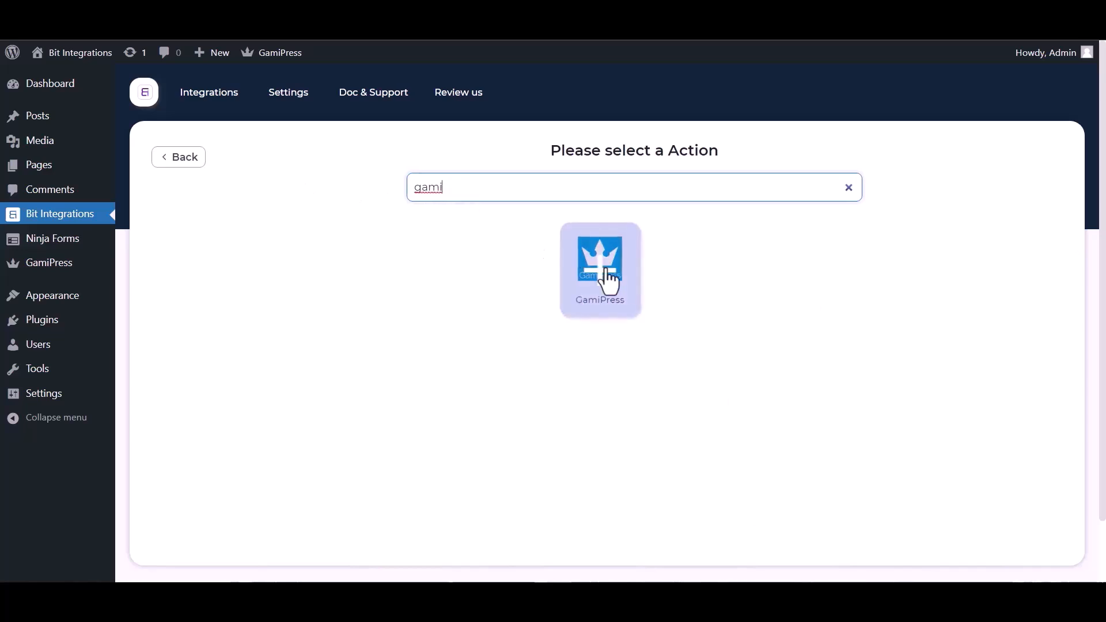
click(608, 279)
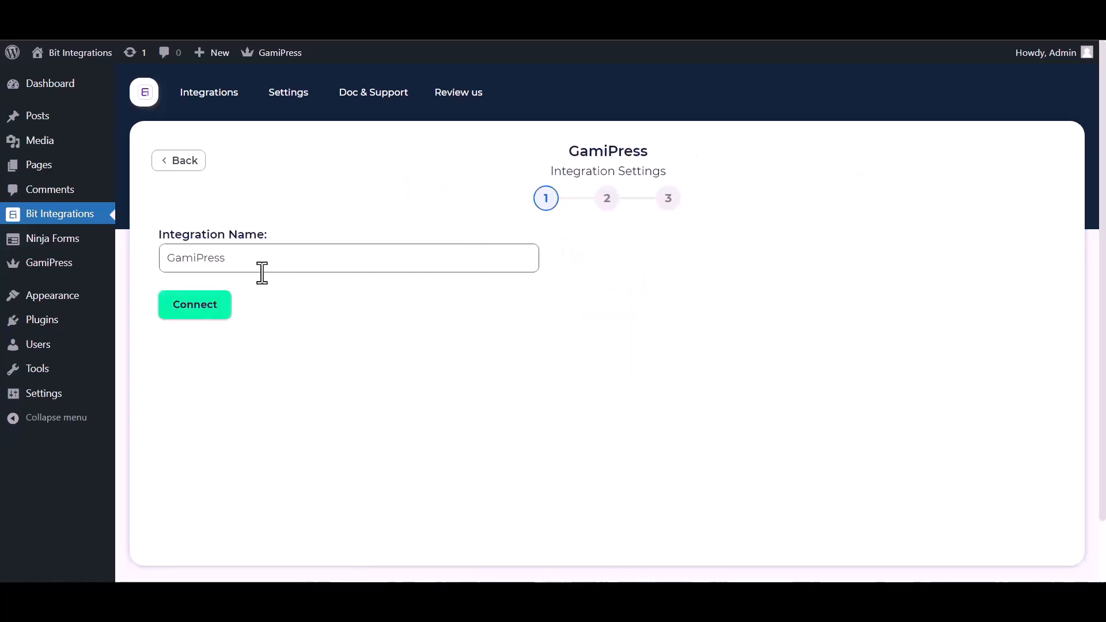
click(195, 316)
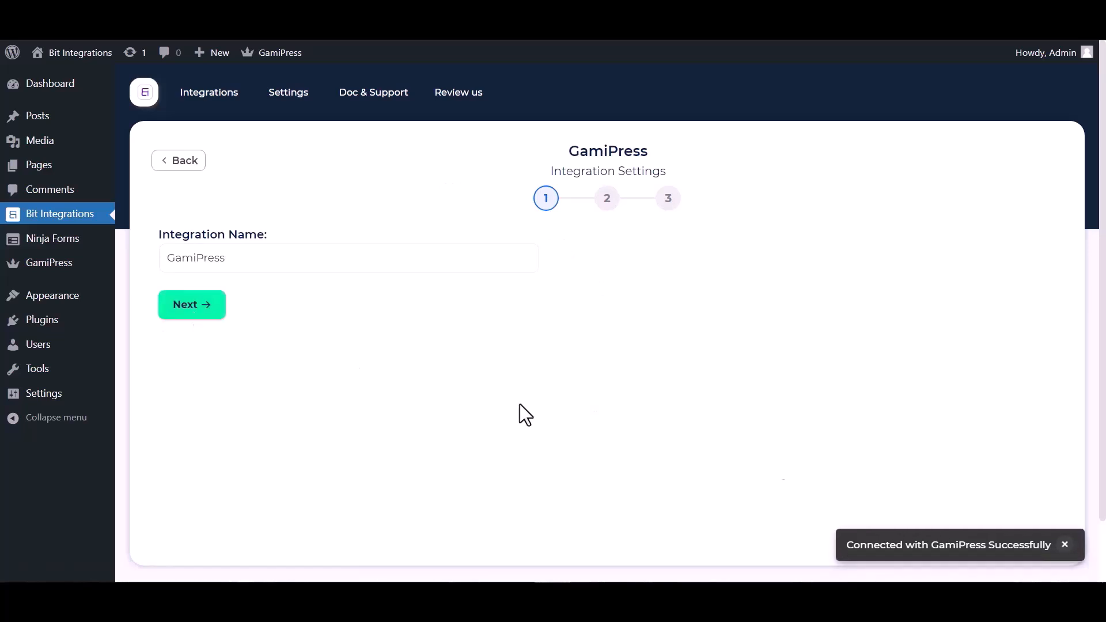
Step: Choose the GamiPress award-points-to-user action with the bit point type
click(202, 314)
click(398, 268)
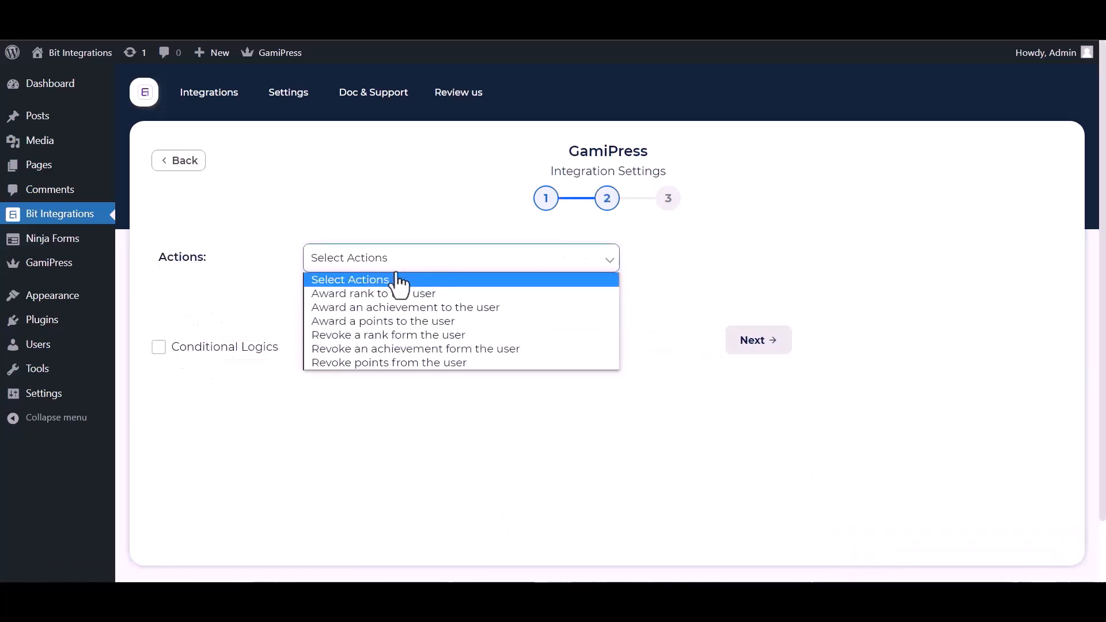
click(403, 321)
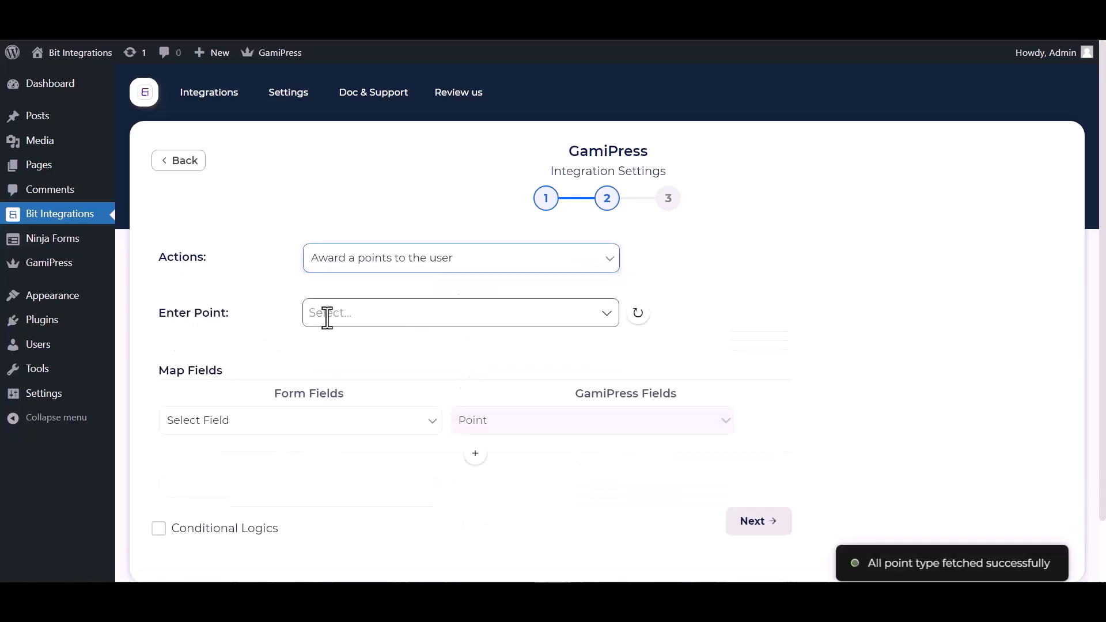
click(376, 314)
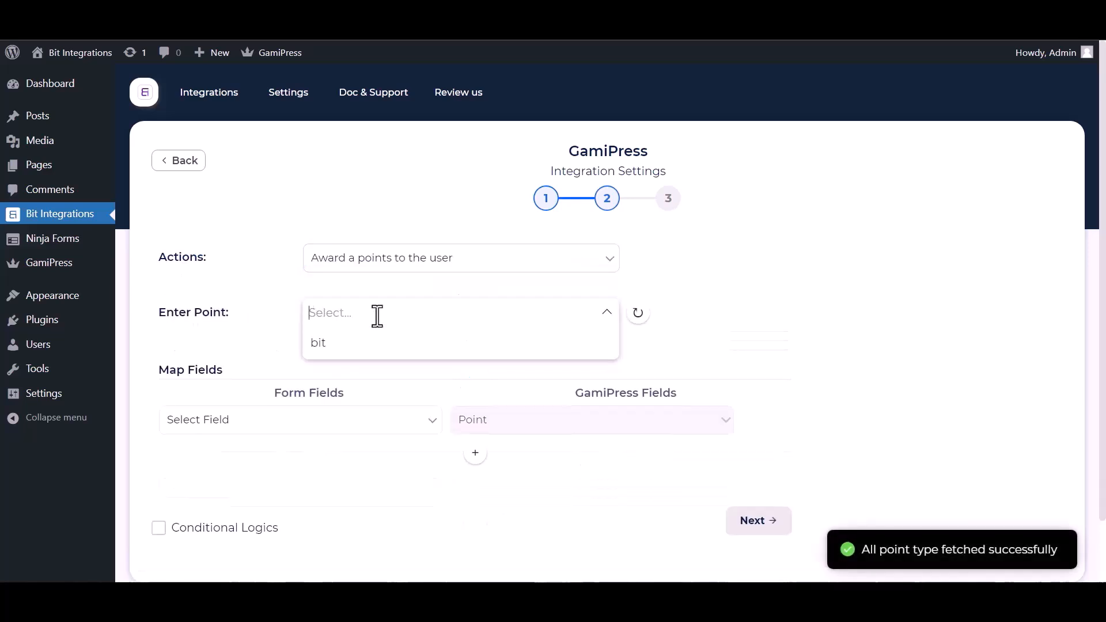
click(335, 347)
Step: Map a custom value of 200 to the Point field
scroll(501, 335, down, 1)
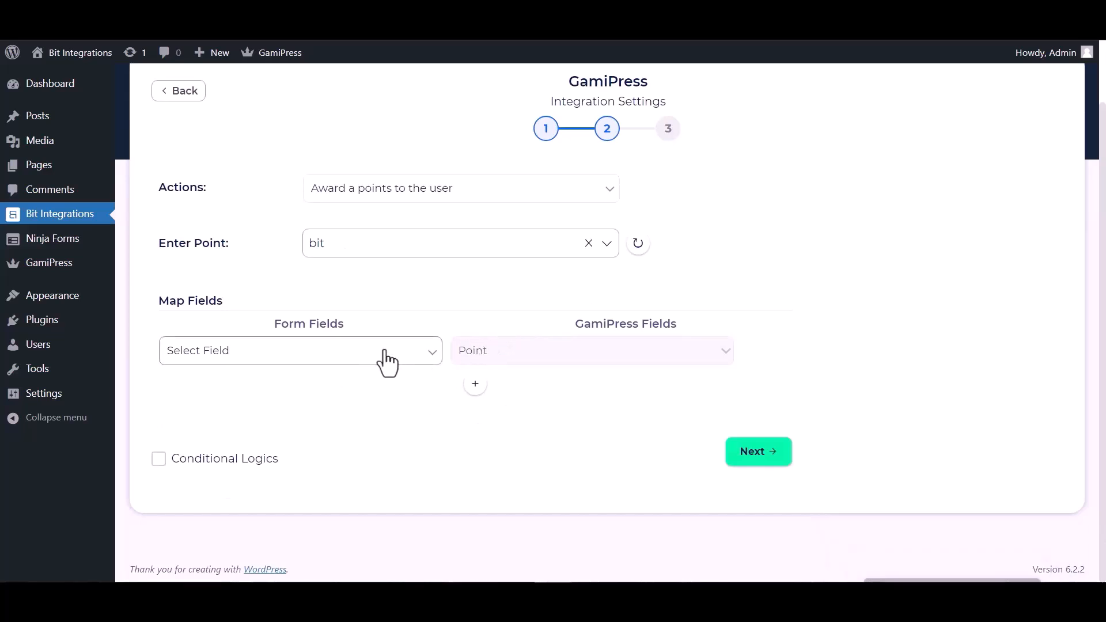
click(343, 359)
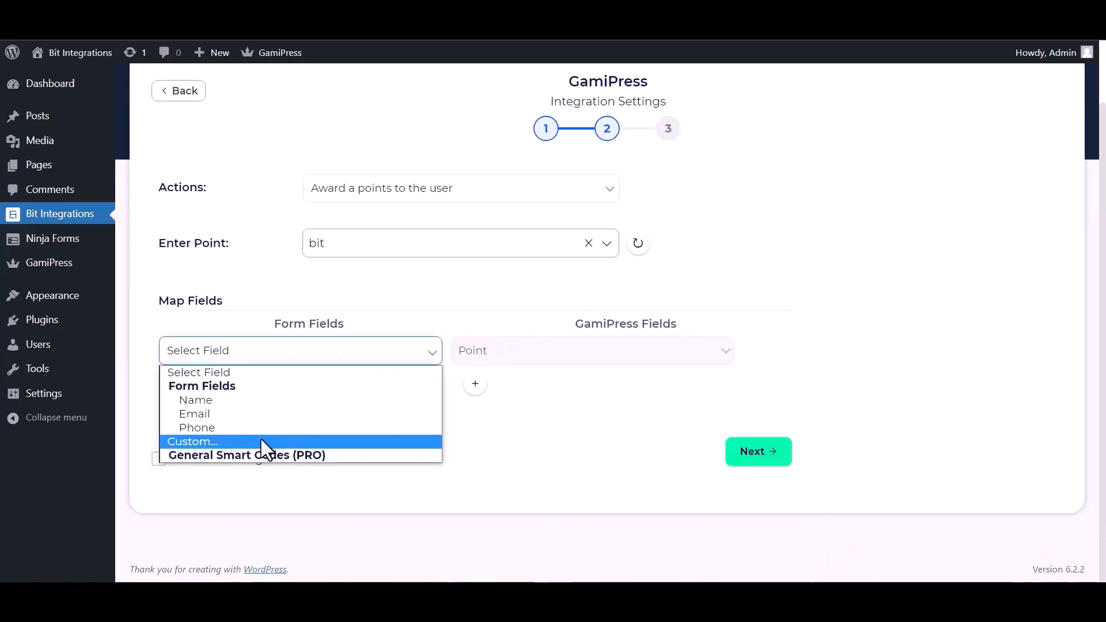
click(240, 446)
click(366, 357)
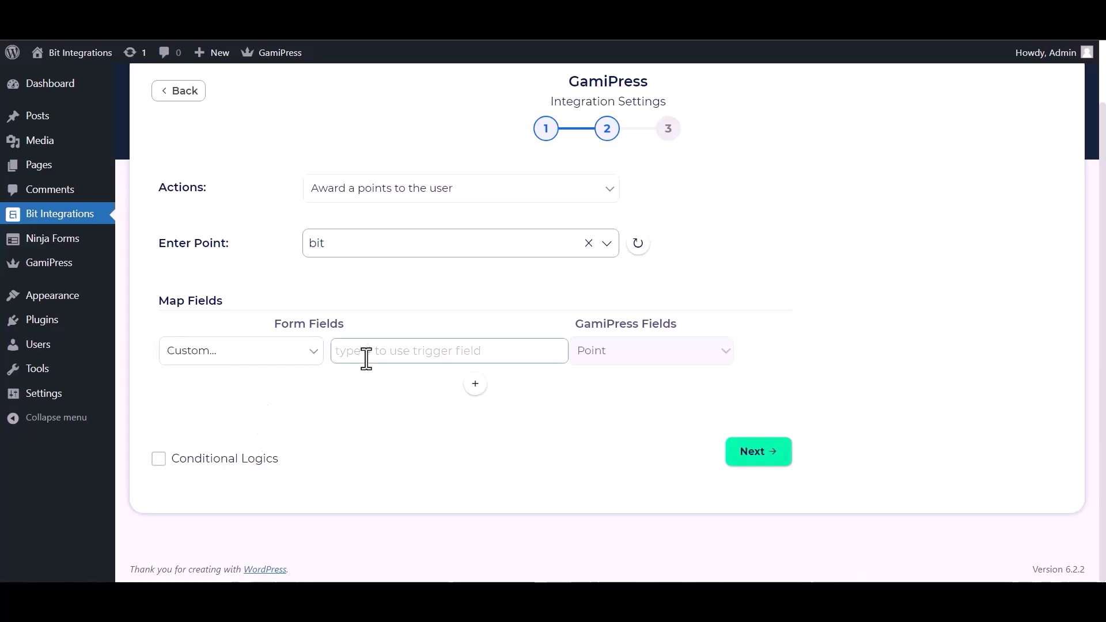
text(200)
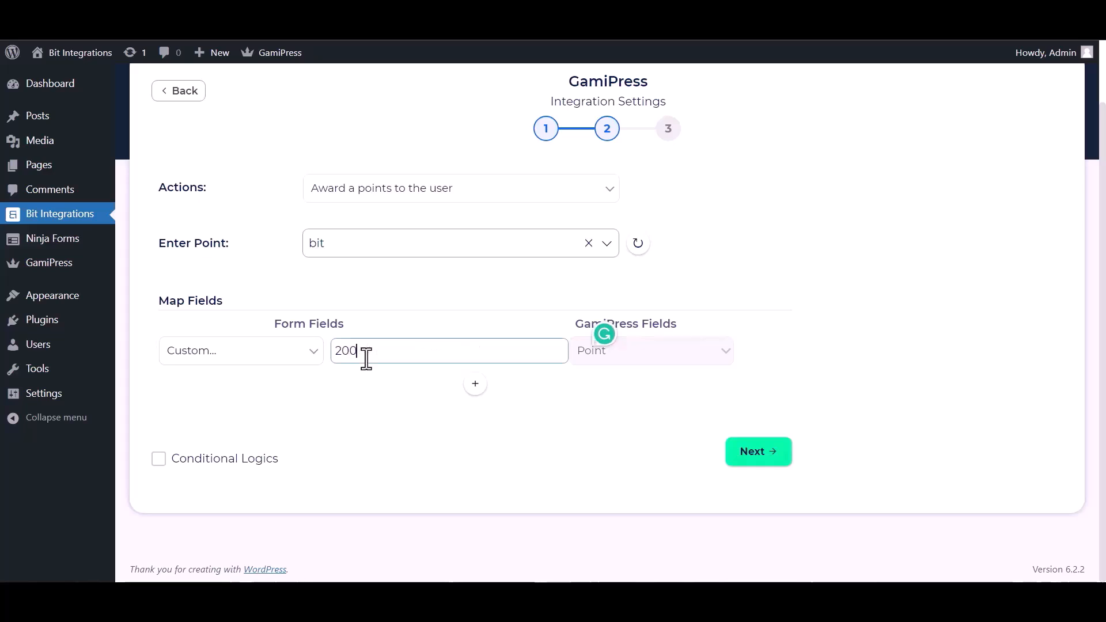
click(475, 456)
Step: Leave conditional logic switched off and proceed to the final step
click(179, 461)
scroll(379, 440, down, 2)
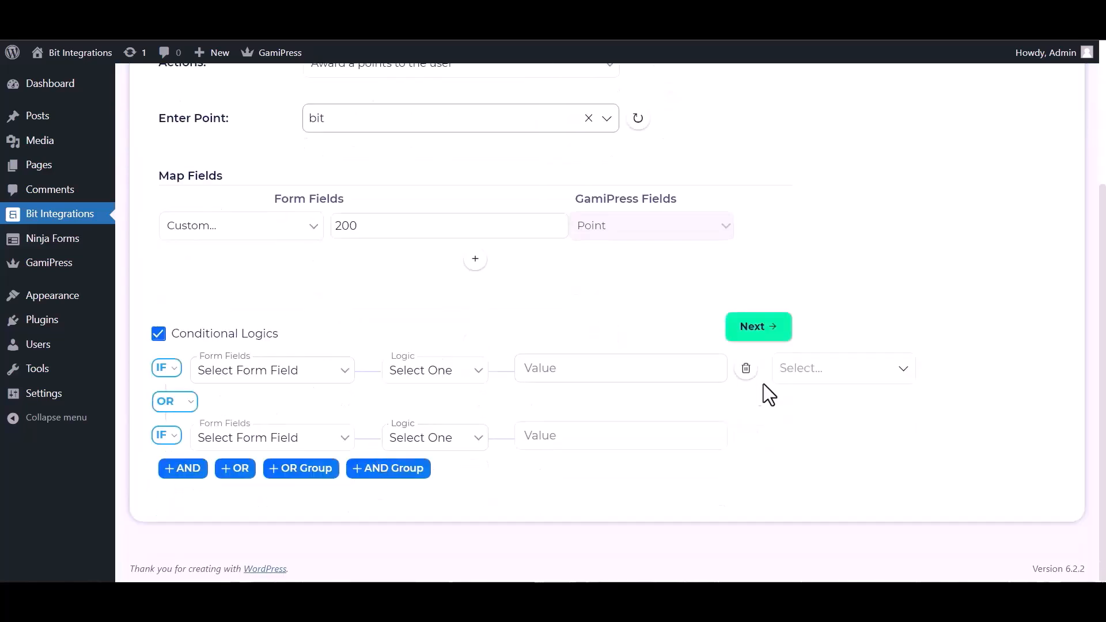
click(502, 441)
click(160, 335)
click(758, 461)
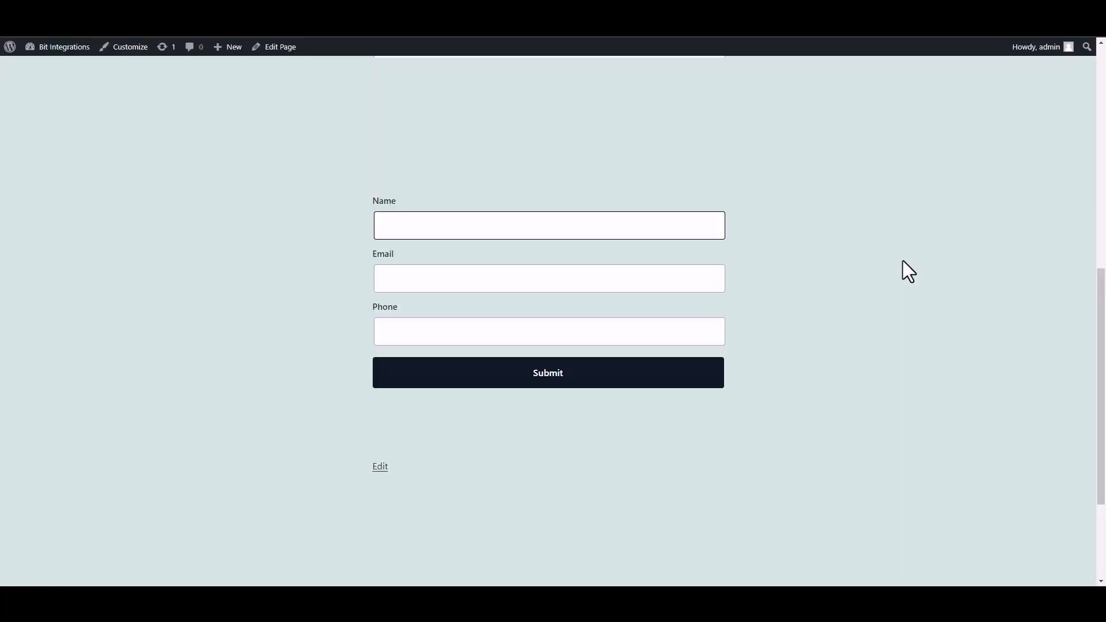
Step: Submit the form with name 'Bit Integration', a support e-mail and a phone number
text(Bit INTEGRAT)
key(BackSpace)
key(BackSpace)
key(BackSpace)
key(BackSpace)
key(BackSpace)
key(BackSpace)
text(ntegration)
click(632, 281)
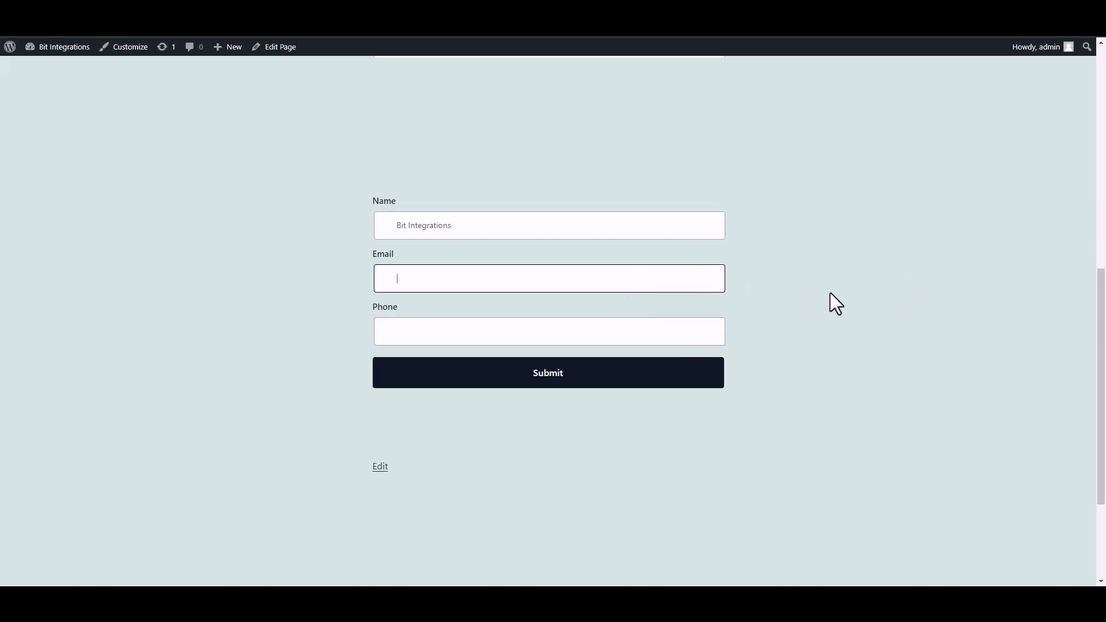
click(708, 335)
text(44)
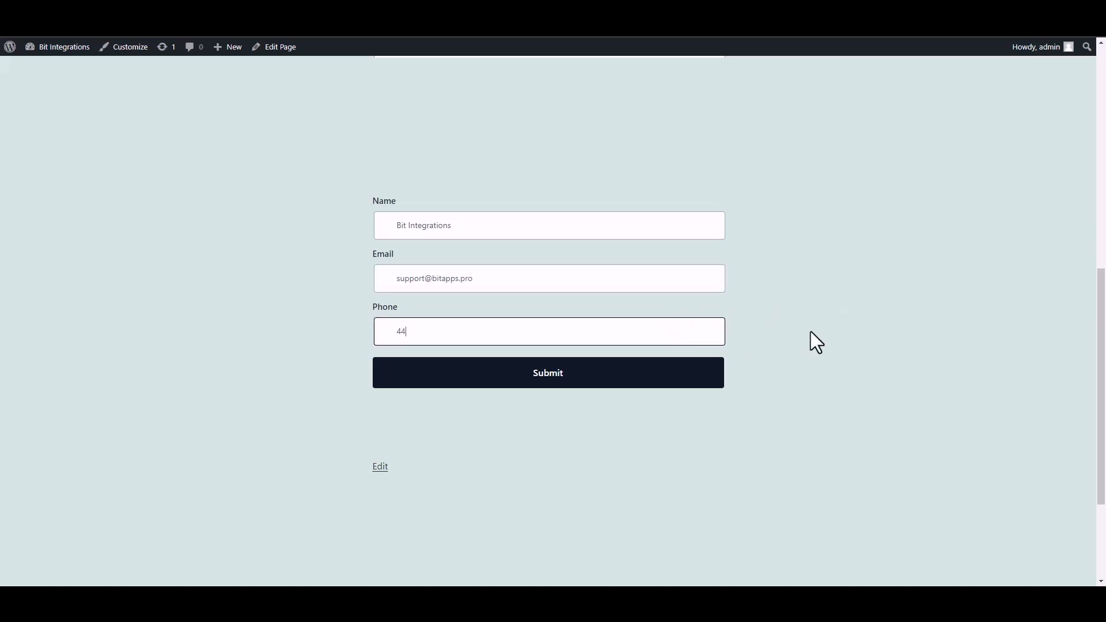
text(4555666)
click(704, 381)
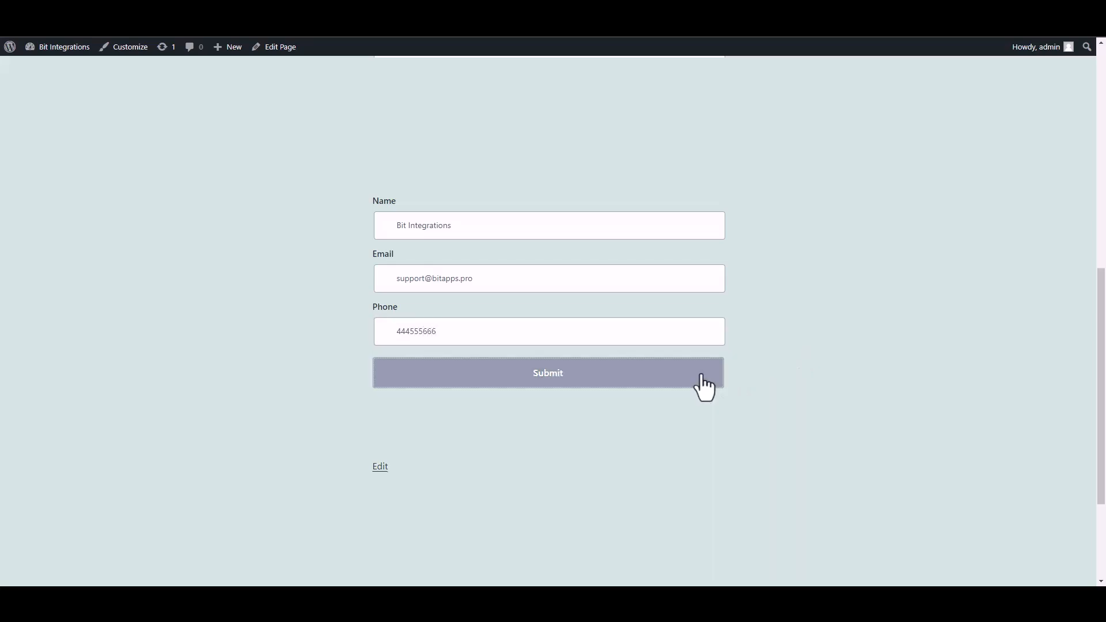
drag(372, 426, 790, 437)
click(790, 437)
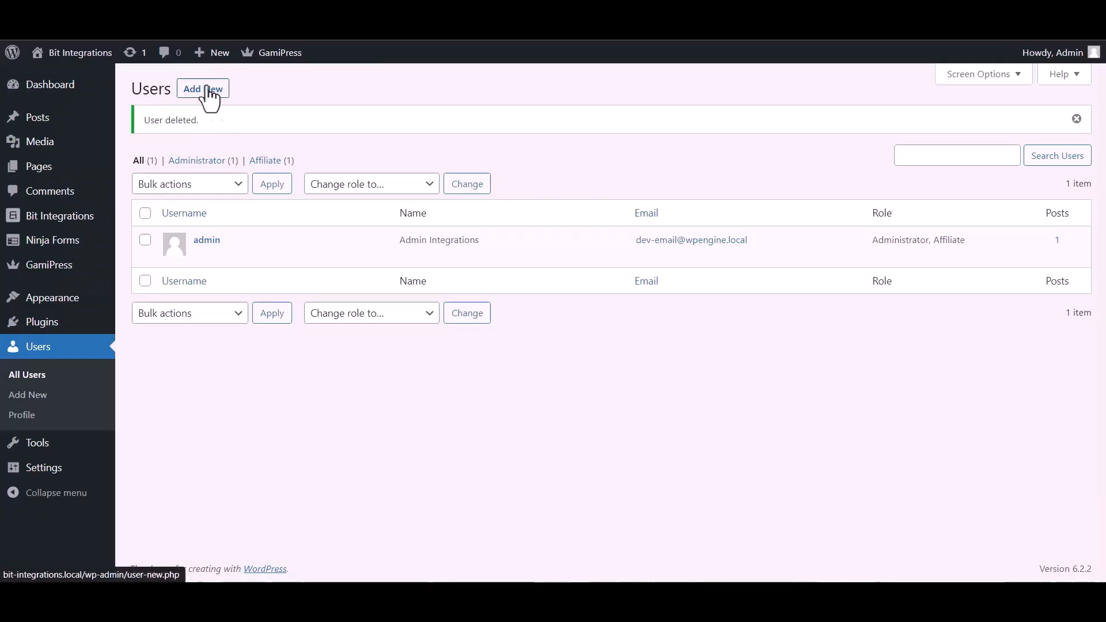
Step: Start a new user with username 'Bit Integrations' and the same support e-mail
click(210, 95)
click(358, 158)
text(Bit )
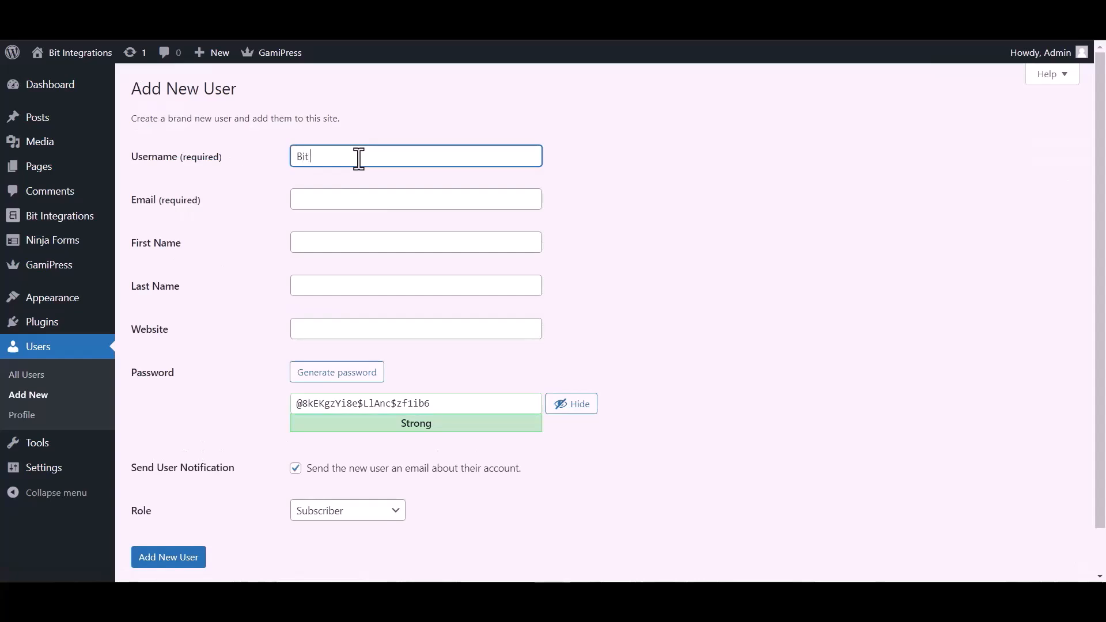
text(Integrations)
click(321, 202)
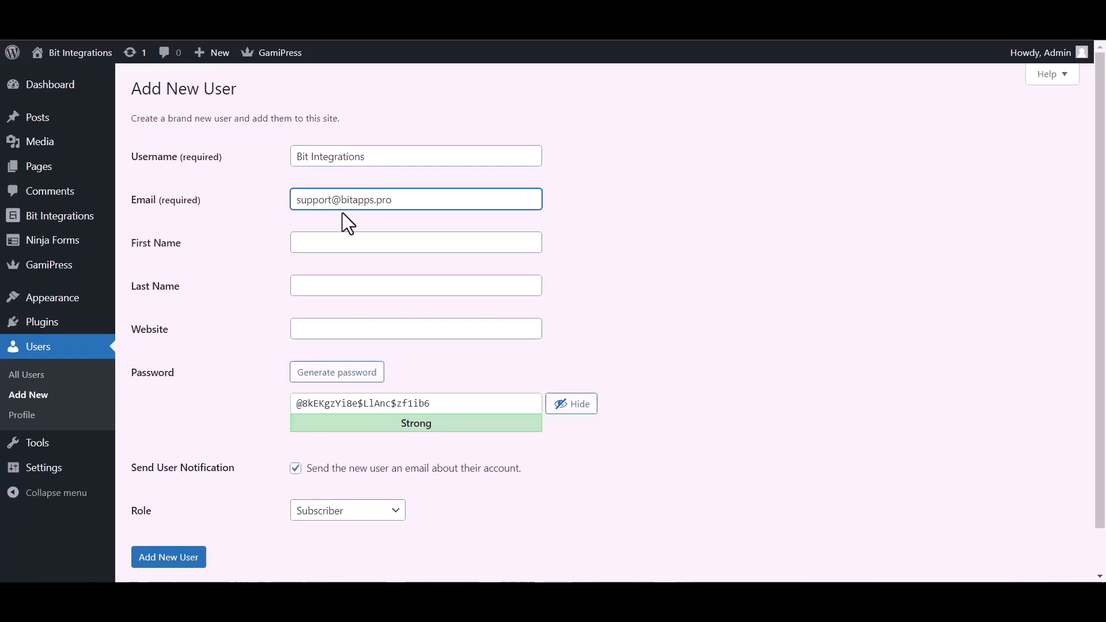
Step: Give the account a weak password, disable the user notification, and add the user
click(338, 406)
key(ctrl+a)
text(bitapps)
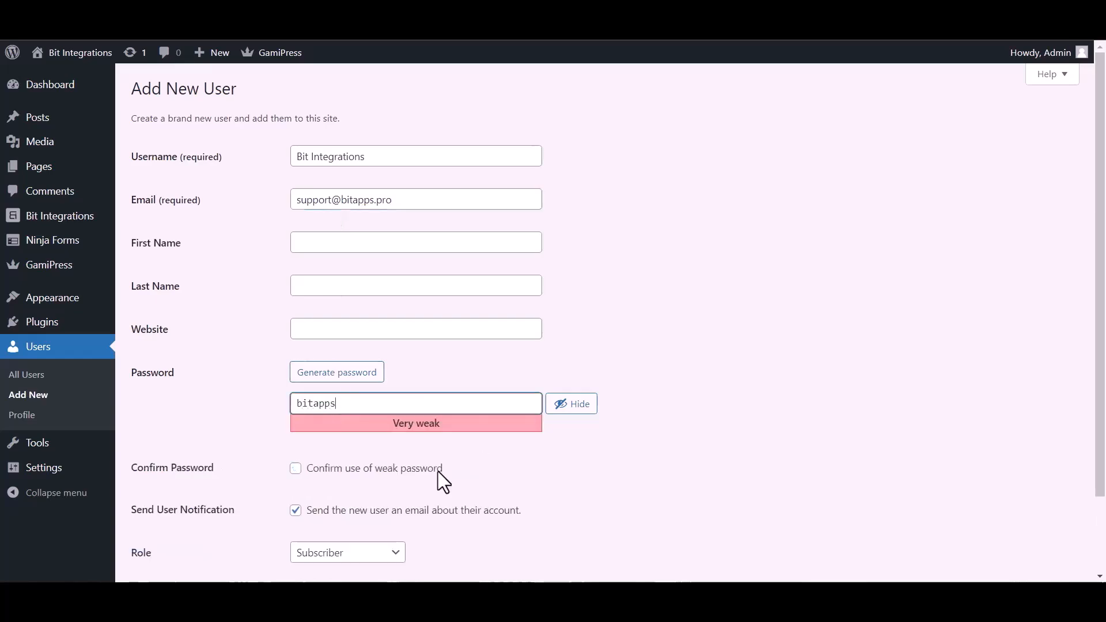
click(296, 511)
click(296, 468)
scroll(230, 507, down, 2)
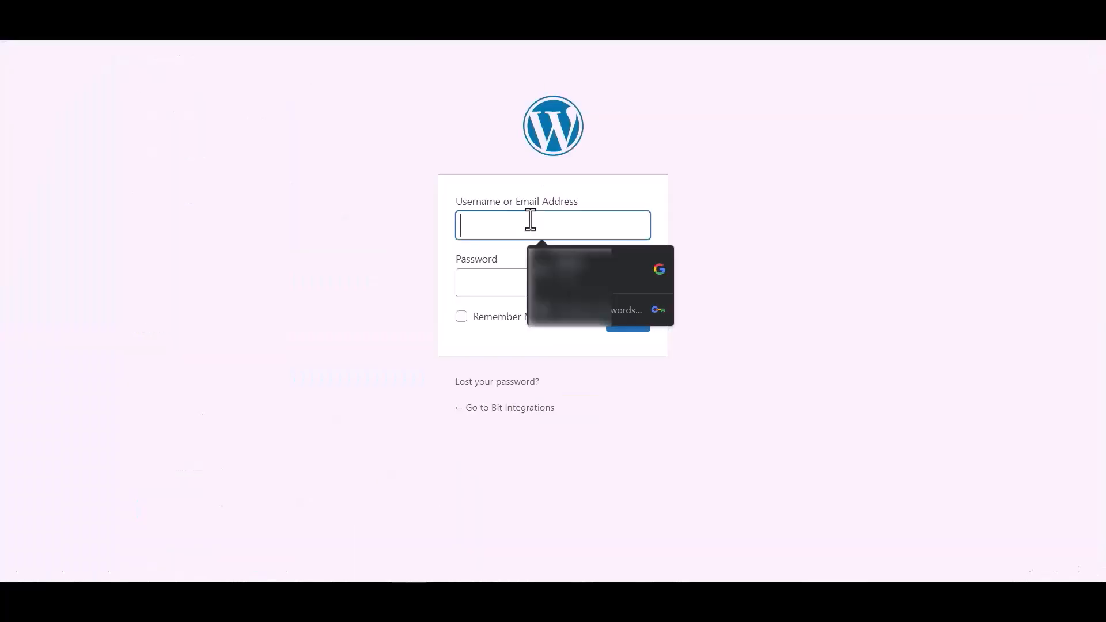
text(B)
key(ctrl+a)
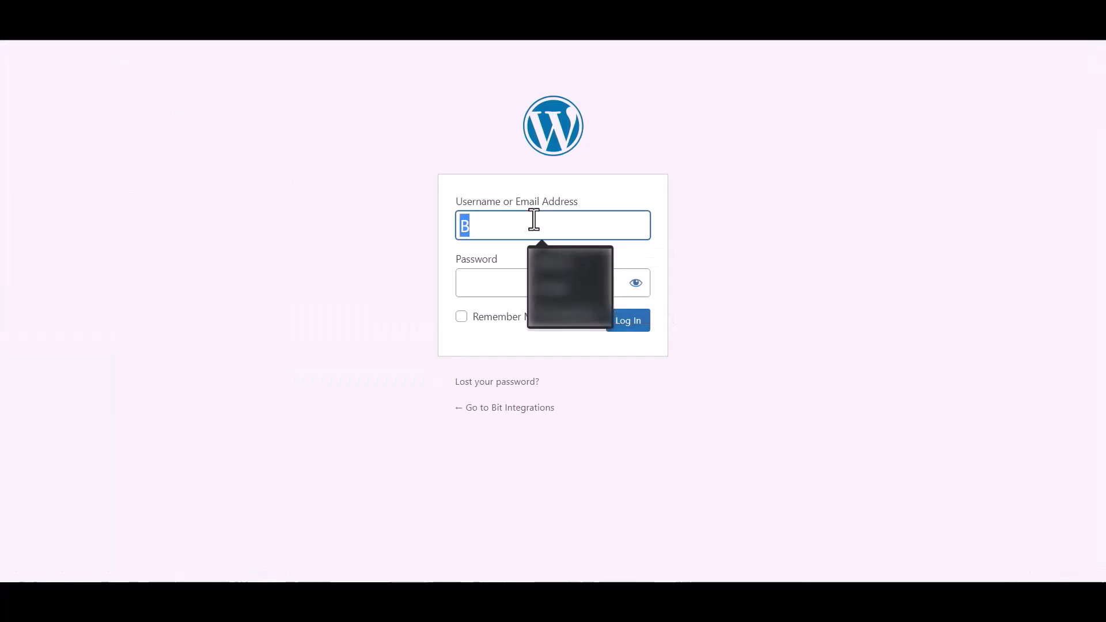
Step: Log in as the new user with the saved username and its password
click(563, 320)
click(494, 281)
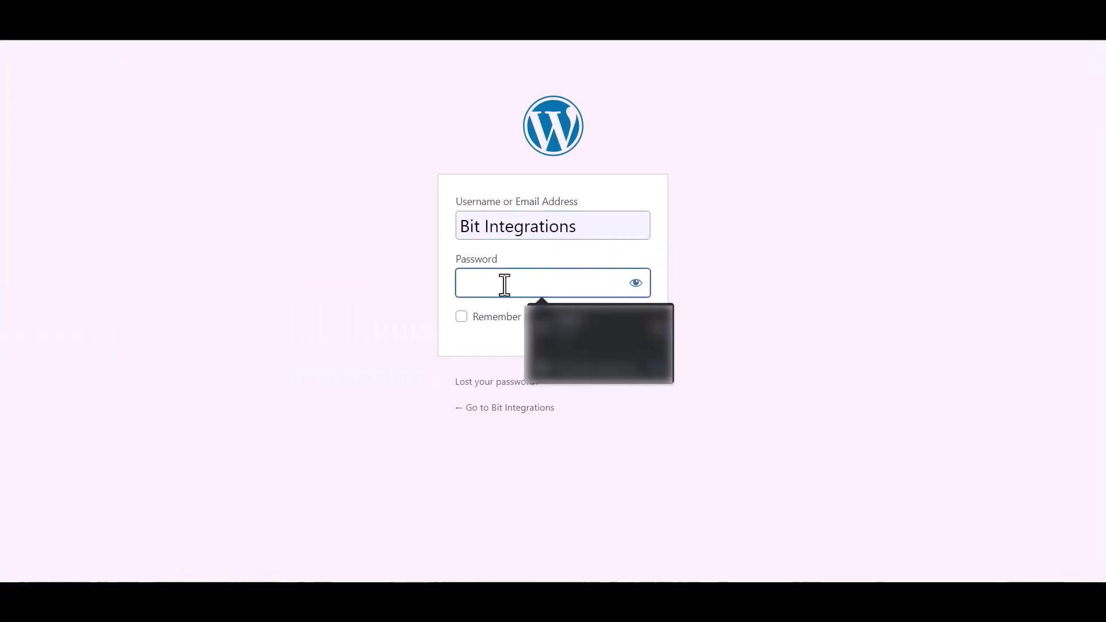
text(****)
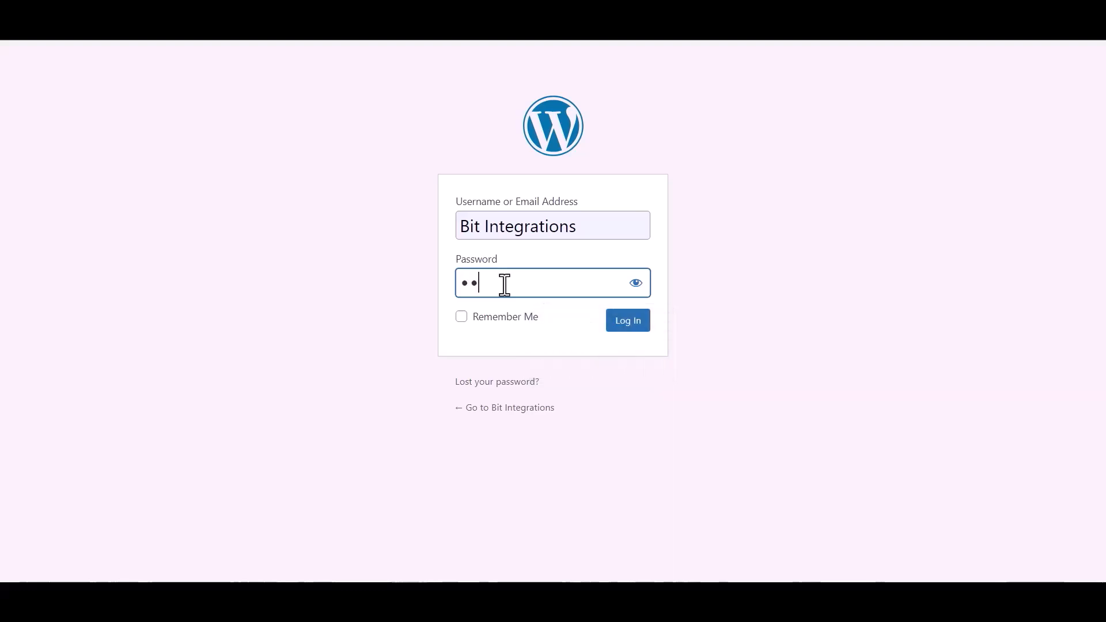
text(***)
click(626, 323)
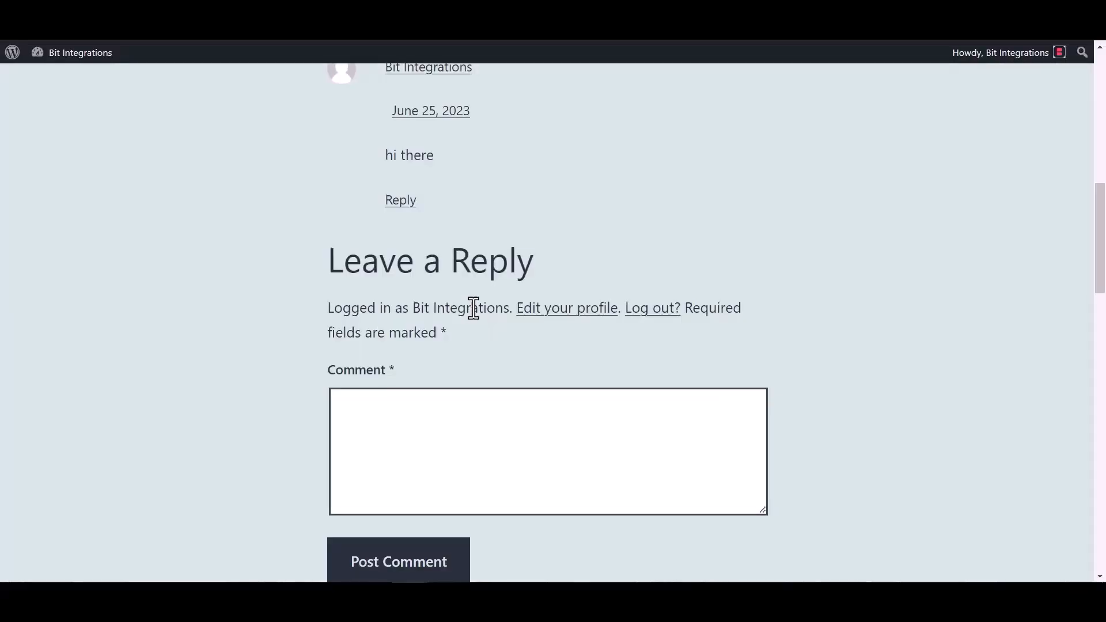
Step: Post the comment 'hello world' on the test post
scroll(458, 357, down, 1)
click(451, 372)
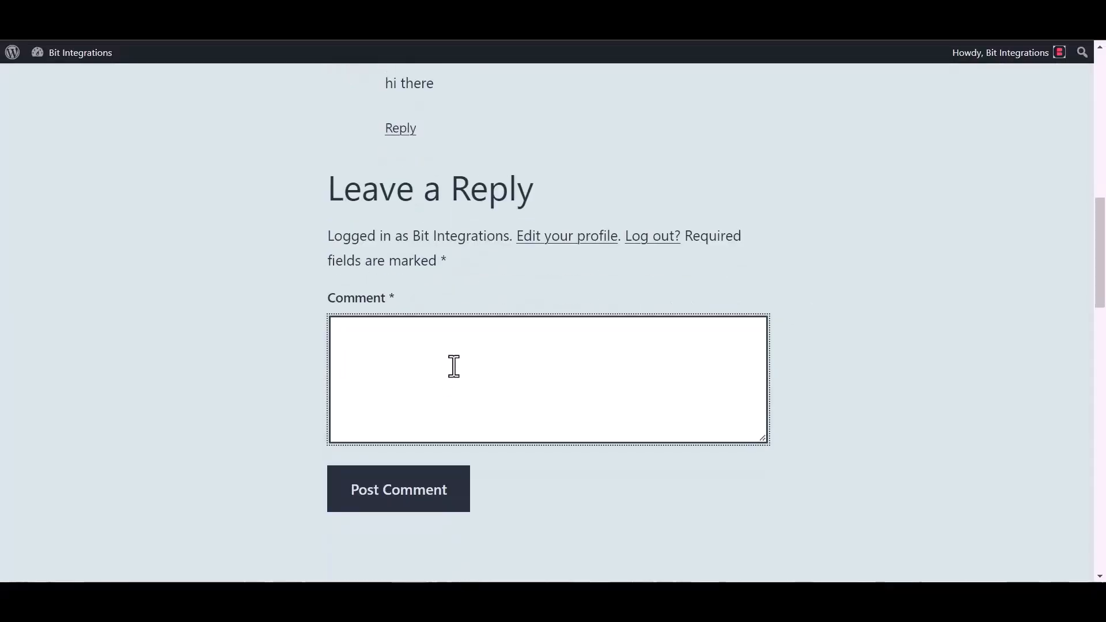
text(hello worls)
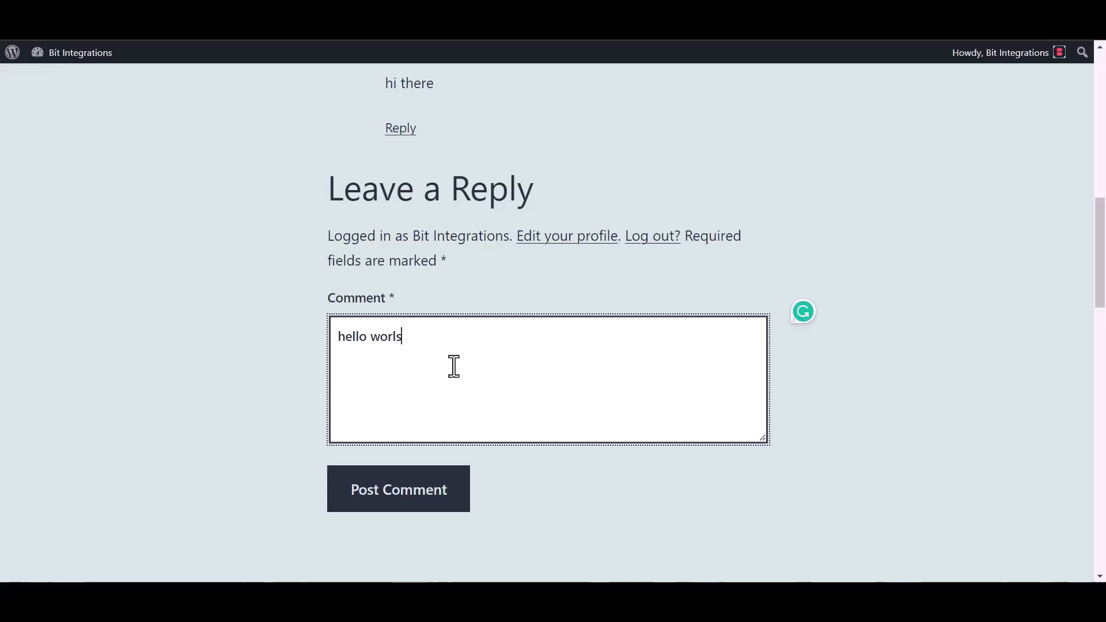
key(BackSpace)
text(d)
click(414, 501)
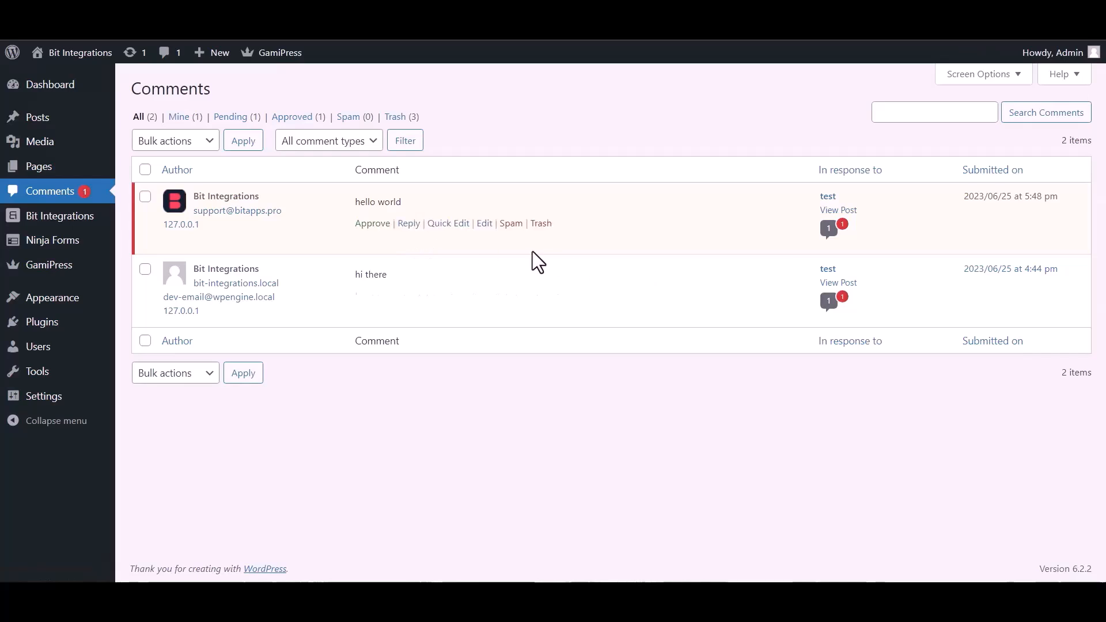
Step: Approve the 'hello world' comment and check the profile shows 200 bits in GamiPress Points Balances
click(371, 224)
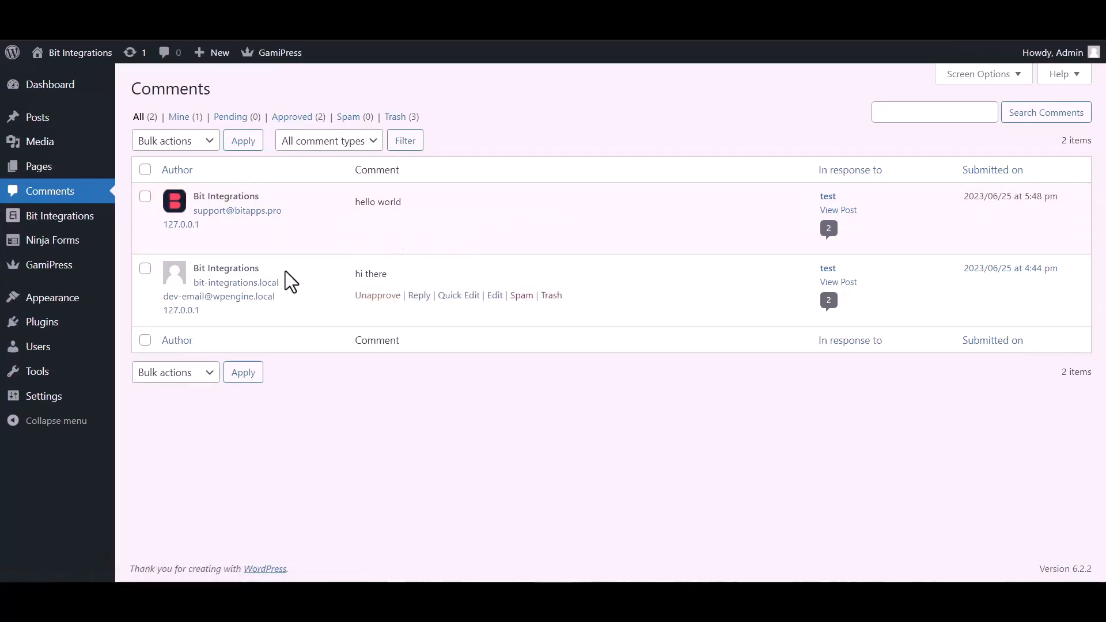
mouse_move(43, 354)
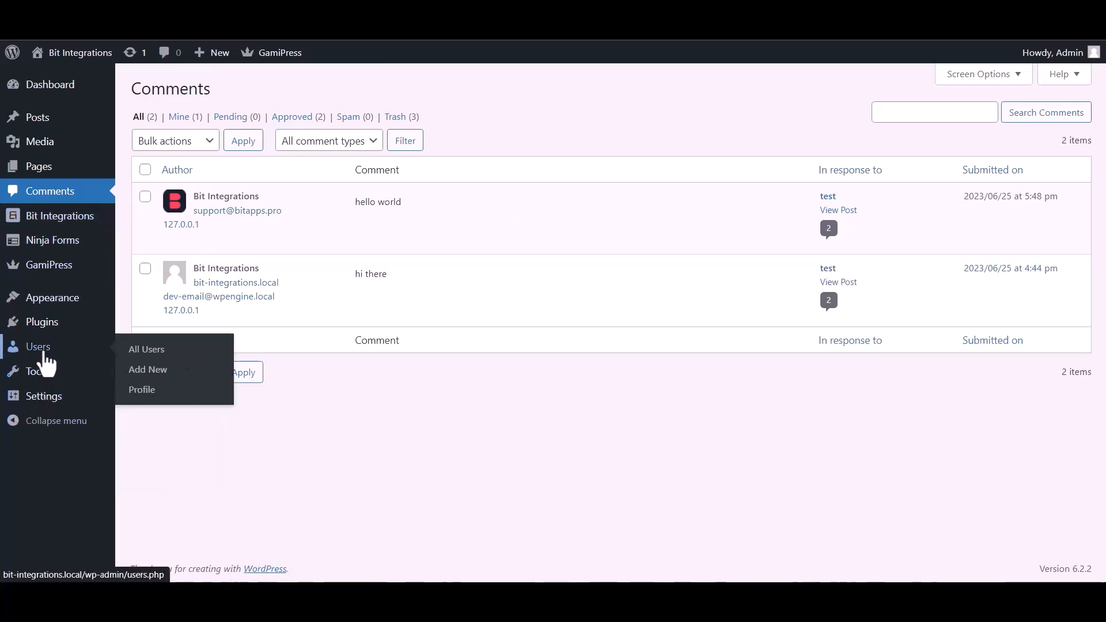
click(151, 393)
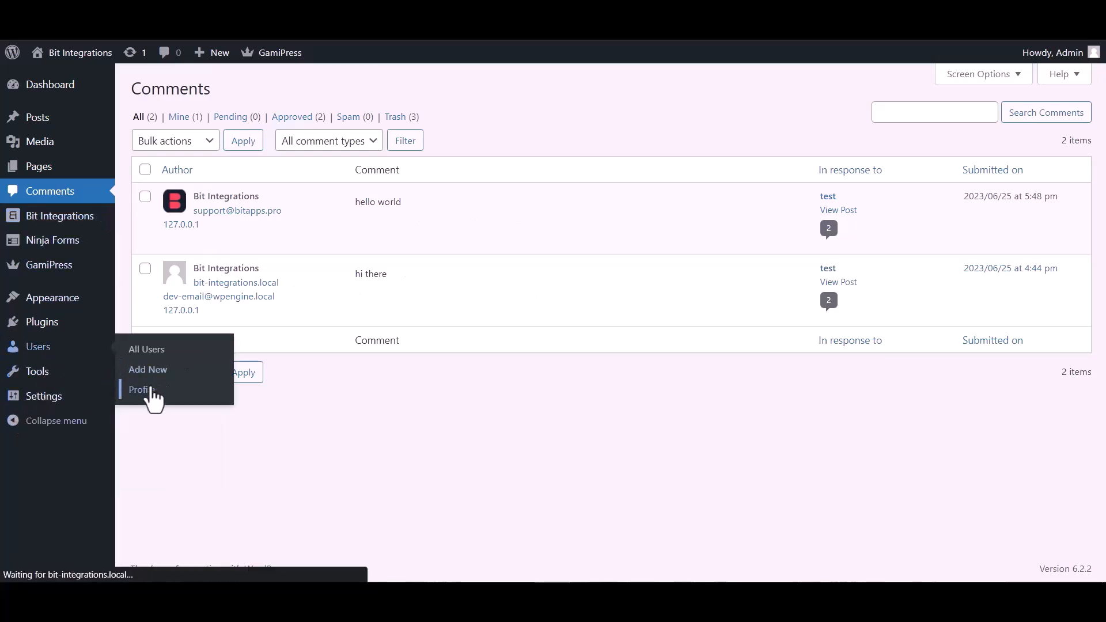
scroll(447, 378, down, 20)
drag(297, 313, 320, 332)
drag(137, 313, 238, 313)
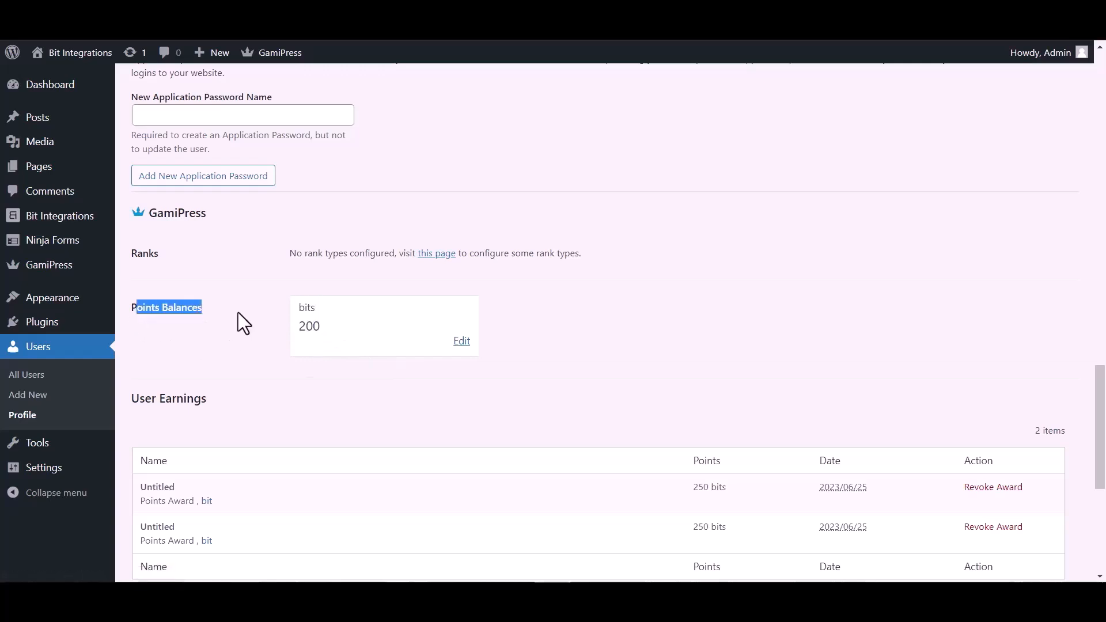